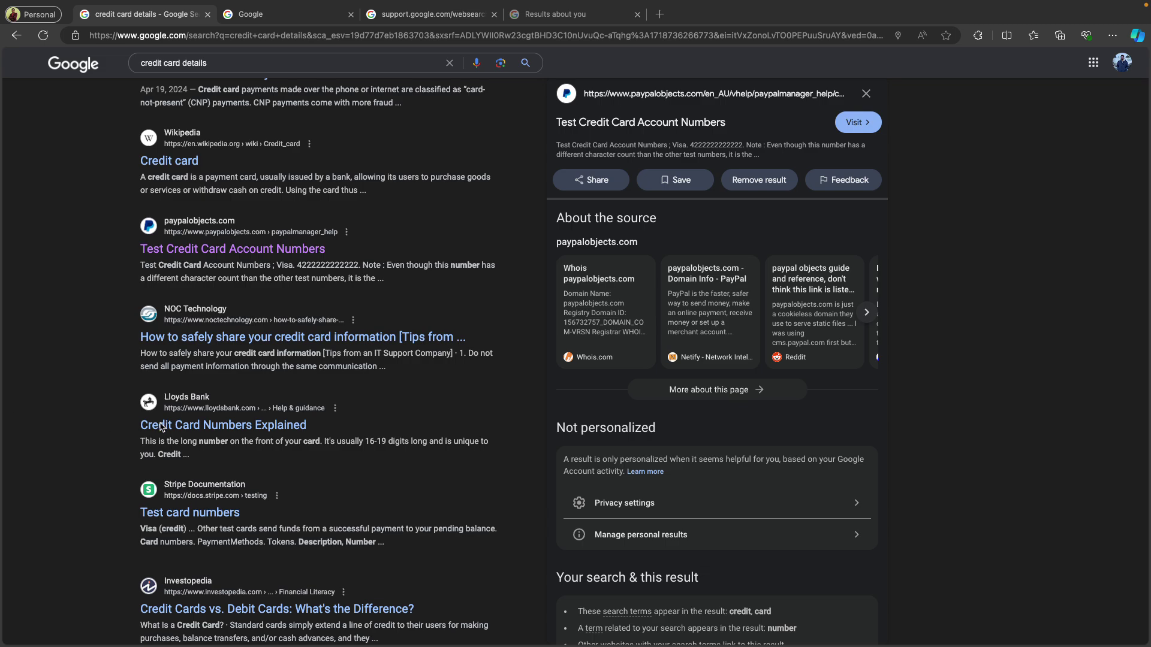
- Check the paypalobjects Test Credit Card Account Numbers result, then switch to the Google homepage tab
{"action": "scroll", "coordinate": [198, 110], "scroll_direction": "up", "scroll_amount": 1}
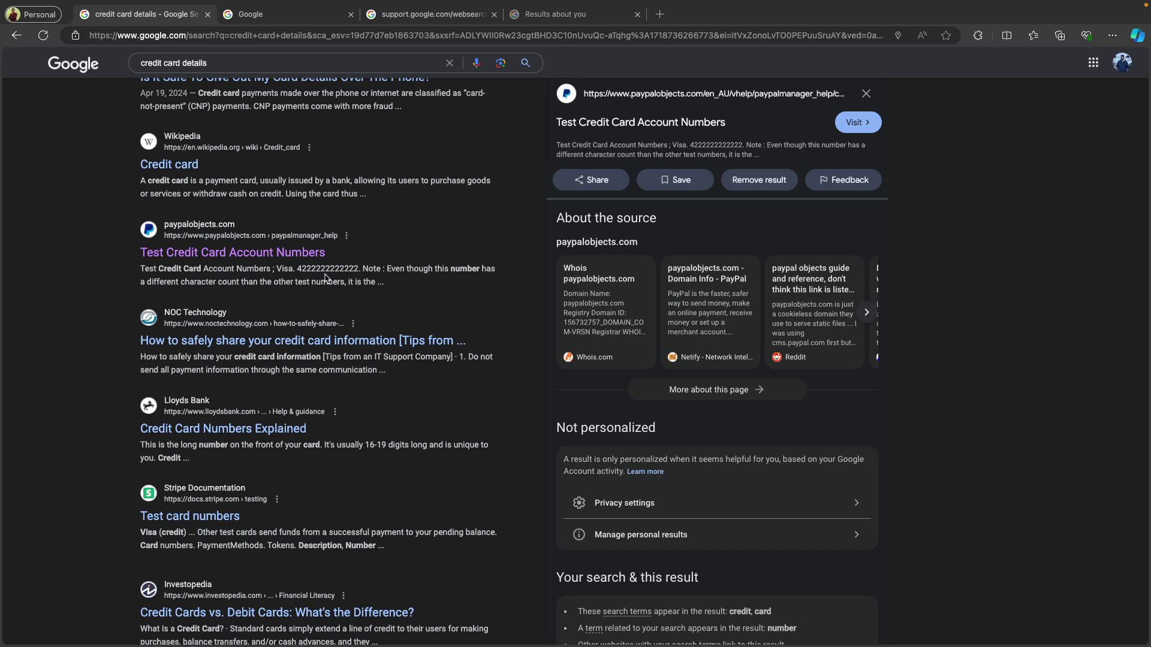
{"action": "left_click", "coordinate": [283, 16]}
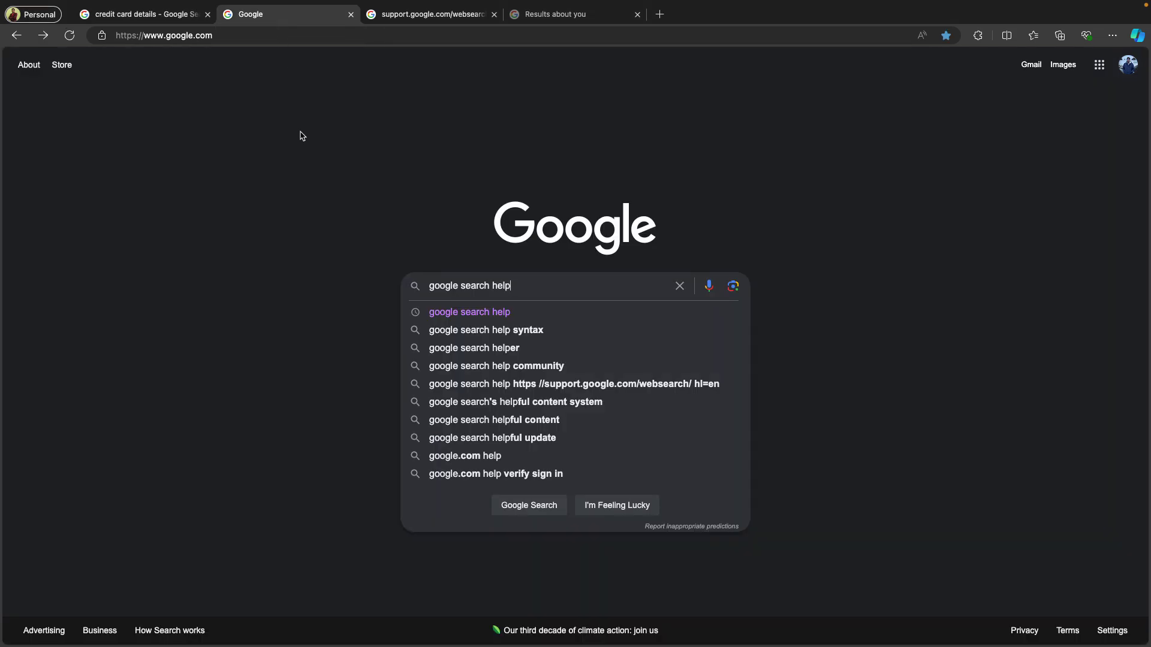
- Search 'google search help' and reach the Report a problem form under Request removals
{"action": "left_click", "coordinate": [508, 318]}
{"action": "left_click", "coordinate": [233, 181]}
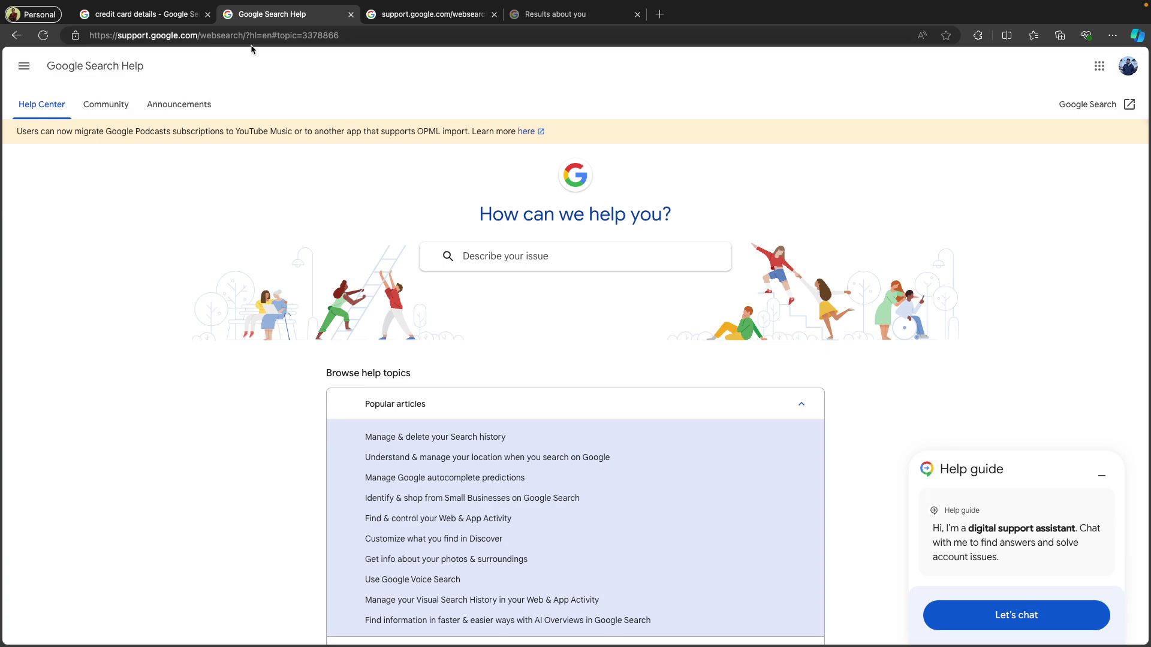
{"action": "scroll", "coordinate": [411, 394], "scroll_direction": "down", "scroll_amount": 3}
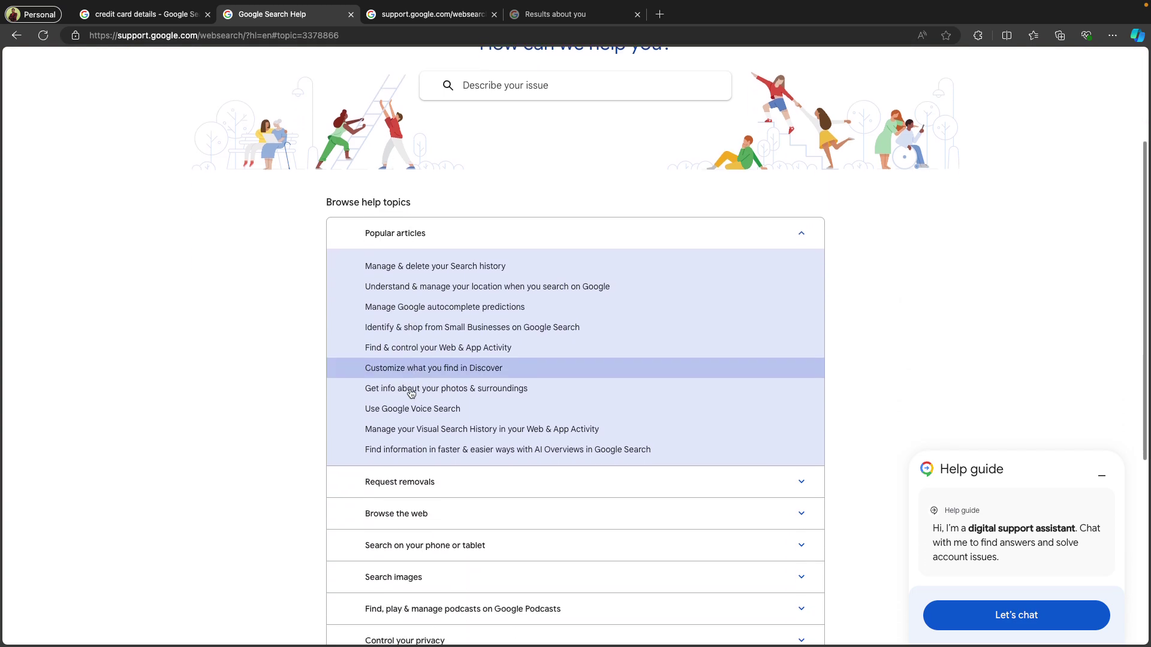
{"action": "scroll", "coordinate": [411, 393], "scroll_direction": "down", "scroll_amount": 2}
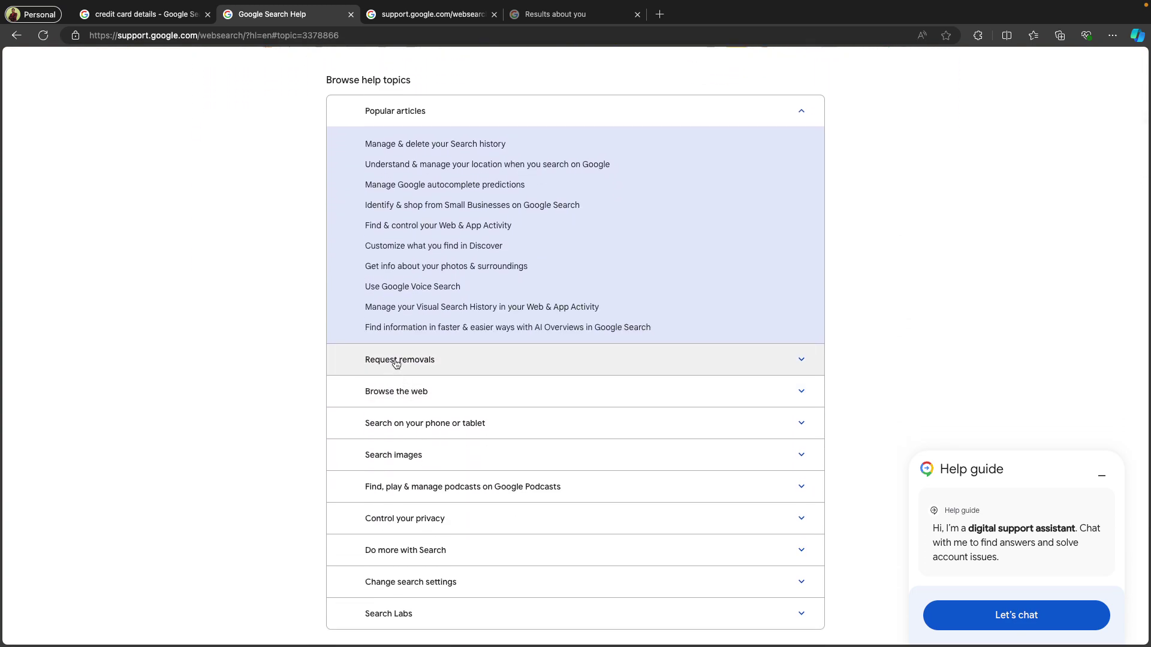
{"action": "left_click", "coordinate": [395, 362]}
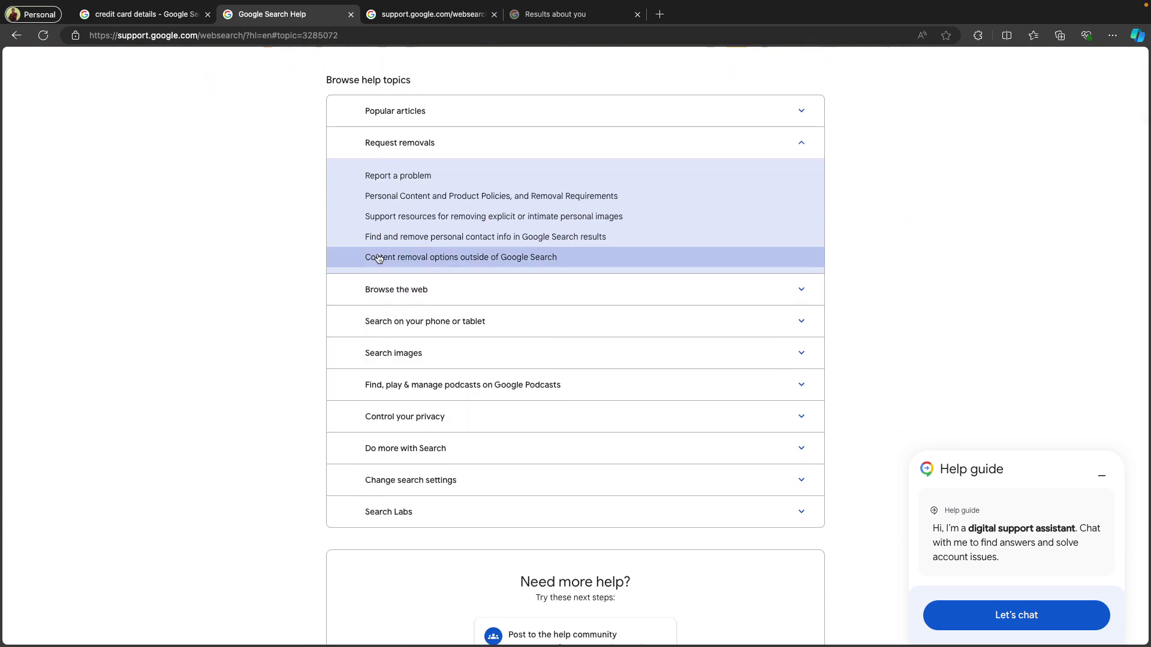
{"action": "left_click", "coordinate": [389, 176]}
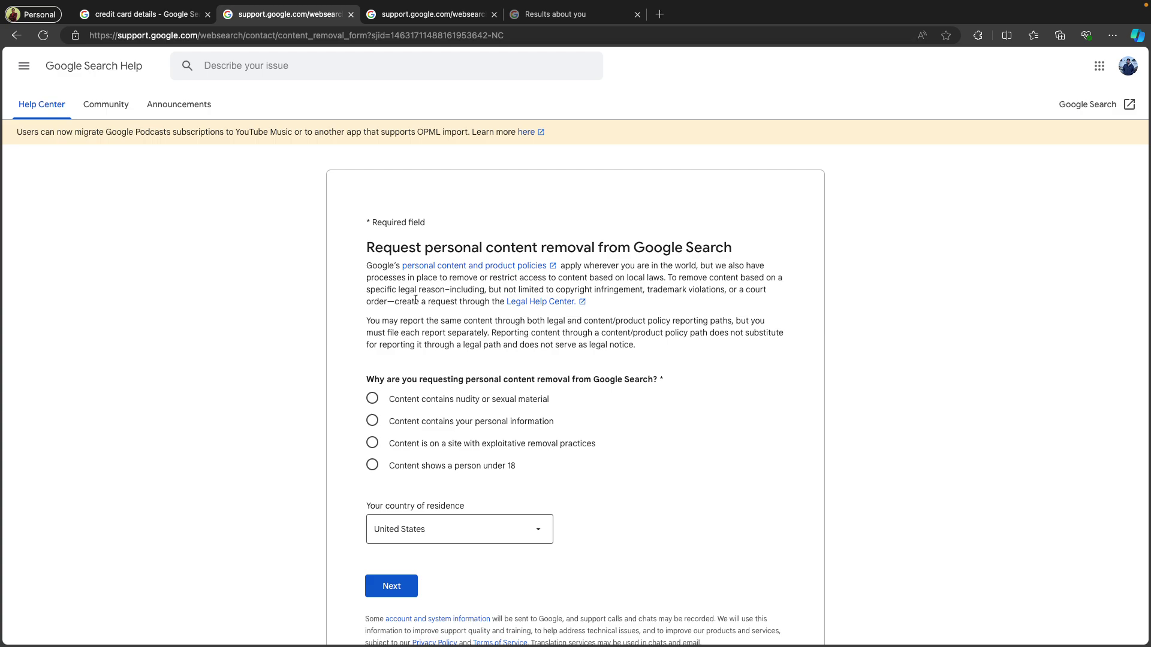
- Select 'Content contains your personal information' and continue to the next form page
{"action": "scroll", "coordinate": [414, 321], "scroll_direction": "down", "scroll_amount": 1}
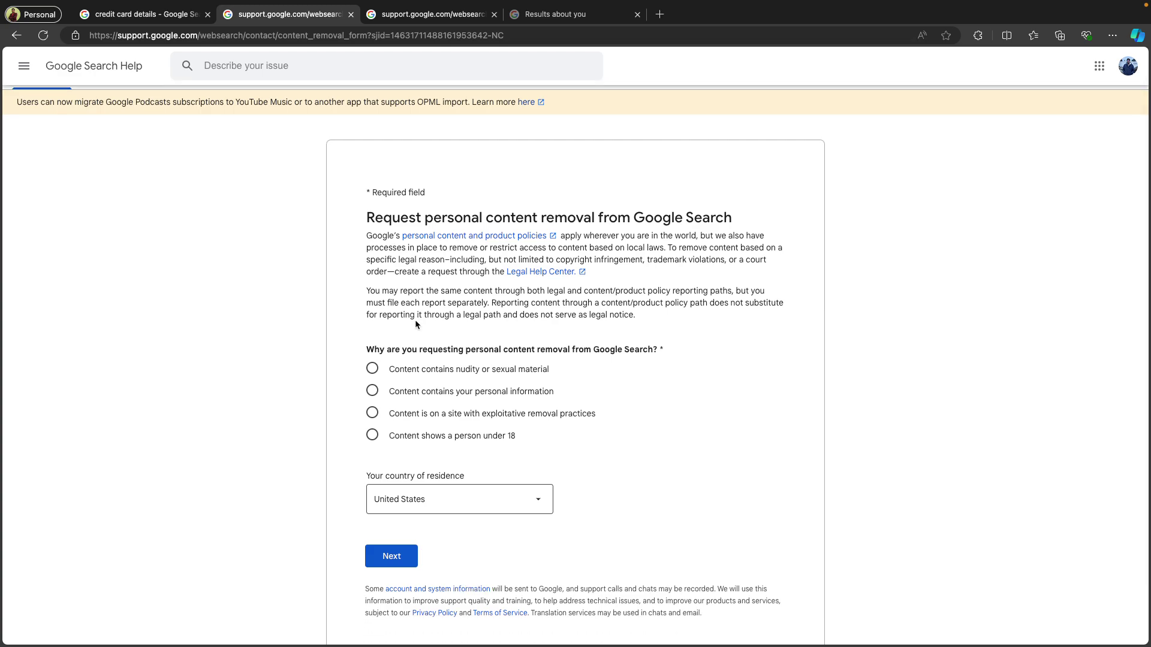
{"action": "left_click", "coordinate": [441, 393]}
{"action": "scroll", "coordinate": [442, 396], "scroll_direction": "down", "scroll_amount": 2}
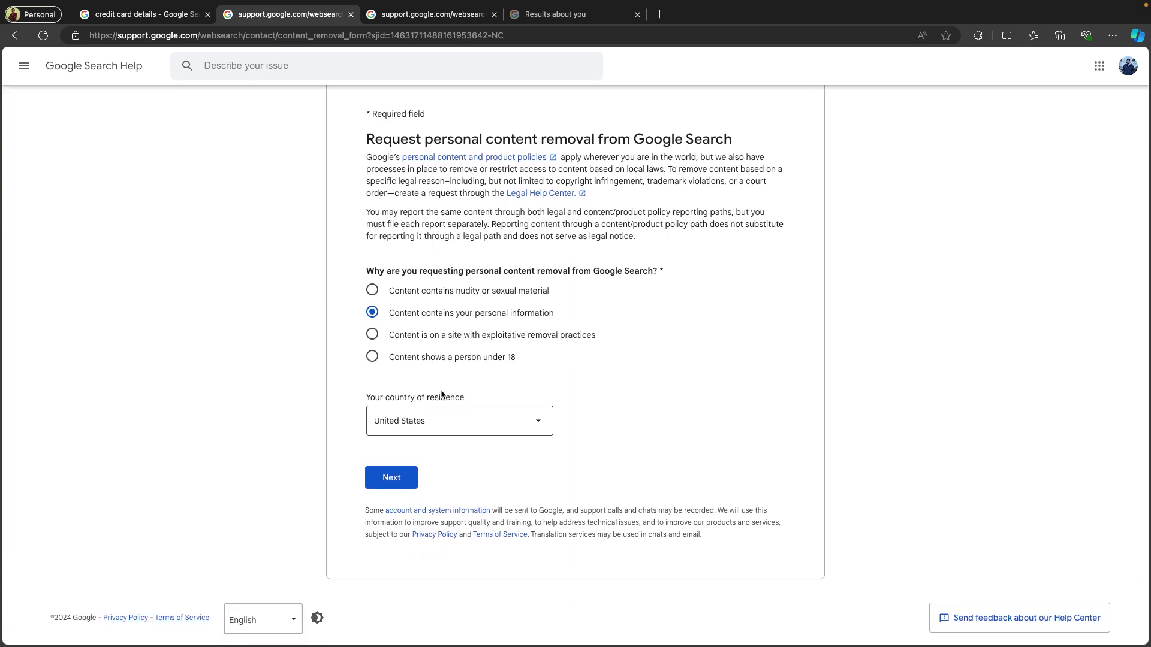
{"action": "left_click", "coordinate": [388, 486]}
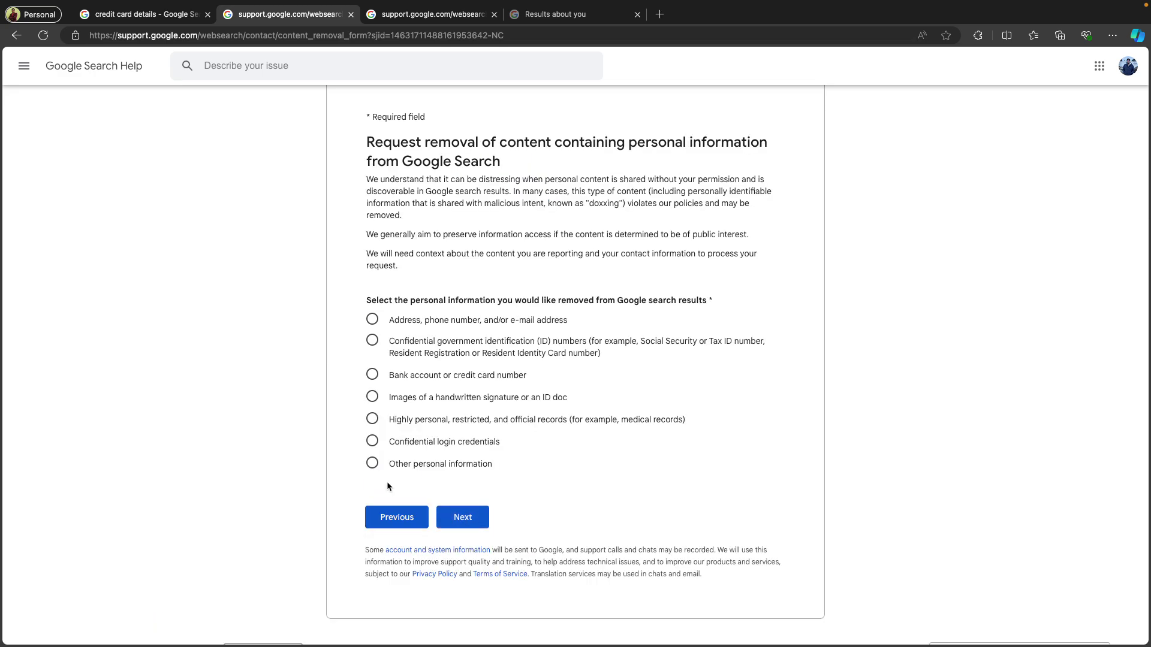
{"action": "scroll", "coordinate": [336, 426], "scroll_direction": "down", "scroll_amount": 2}
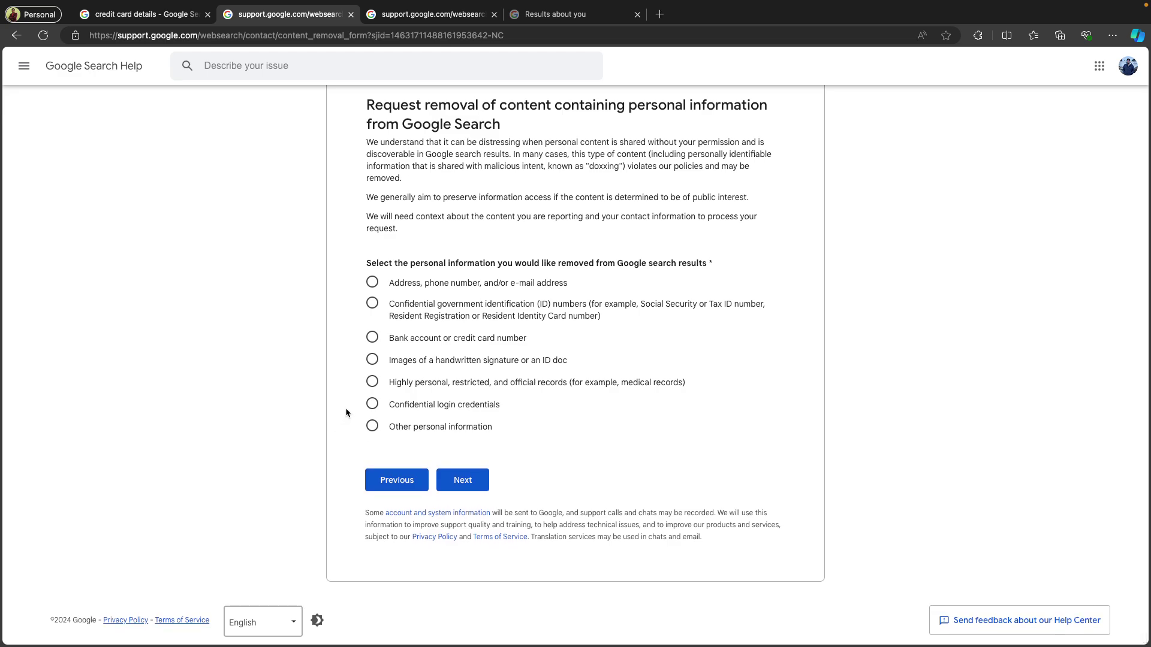
- Choose bank account or credit card number, last four characters 1234, and No for doxxing
{"action": "left_click", "coordinate": [441, 345]}
{"action": "scroll", "coordinate": [440, 347], "scroll_direction": "down", "scroll_amount": 2}
{"action": "left_click", "coordinate": [434, 375]}
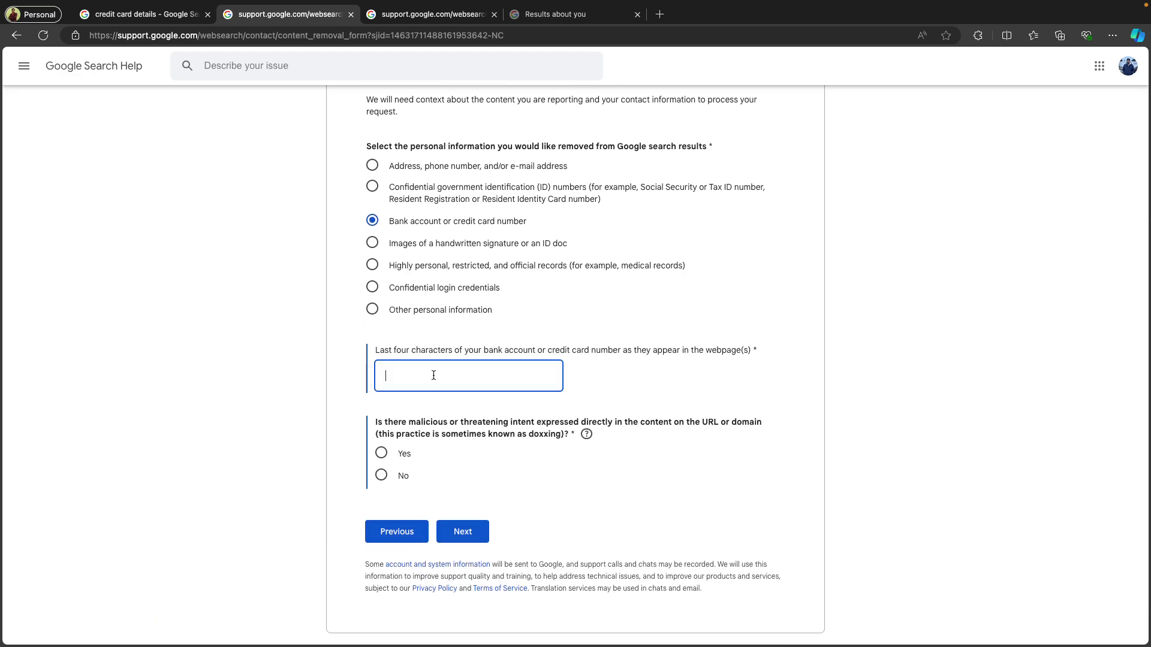
{"action": "type", "text": "1234"}
{"action": "scroll", "coordinate": [433, 397], "scroll_direction": "down", "scroll_amount": 2}
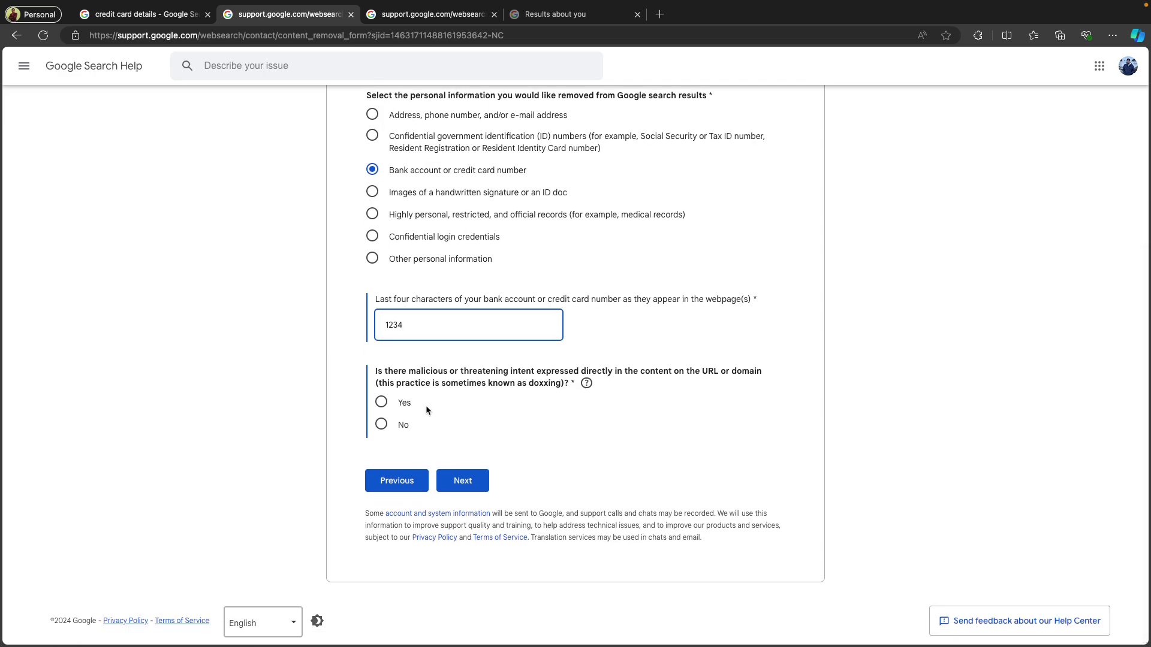
{"action": "left_click", "coordinate": [394, 427]}
- Move to the specific content URL field, then return to the credit card search results
{"action": "scroll", "coordinate": [428, 433], "scroll_direction": "down", "scroll_amount": 5}
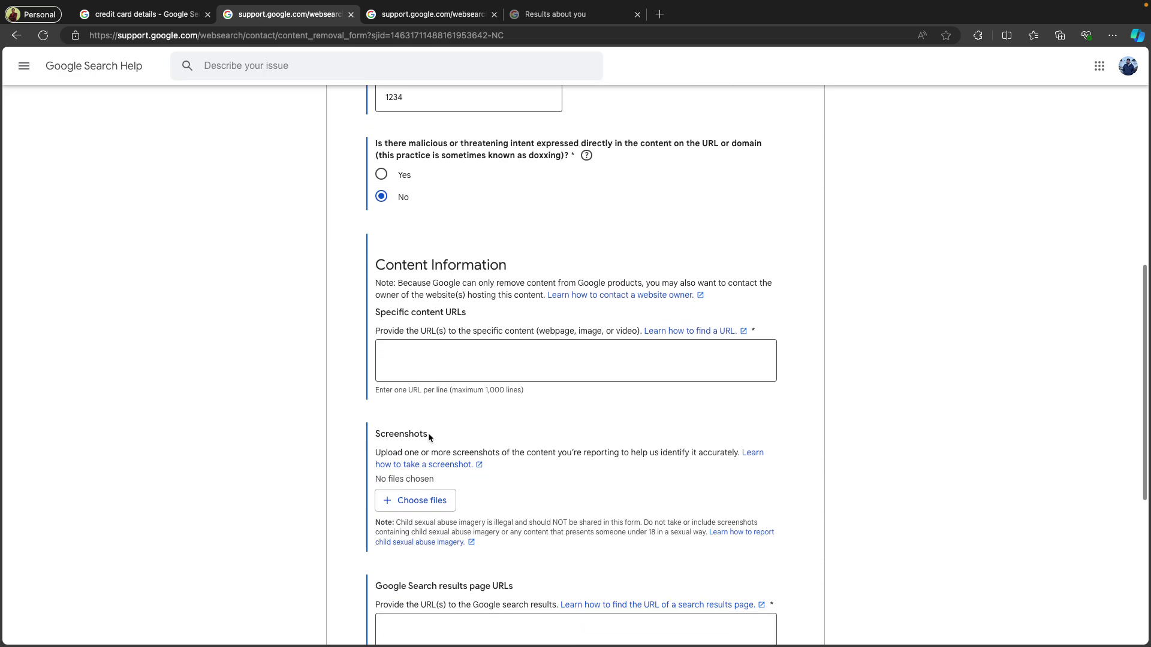
{"action": "left_click", "coordinate": [446, 345]}
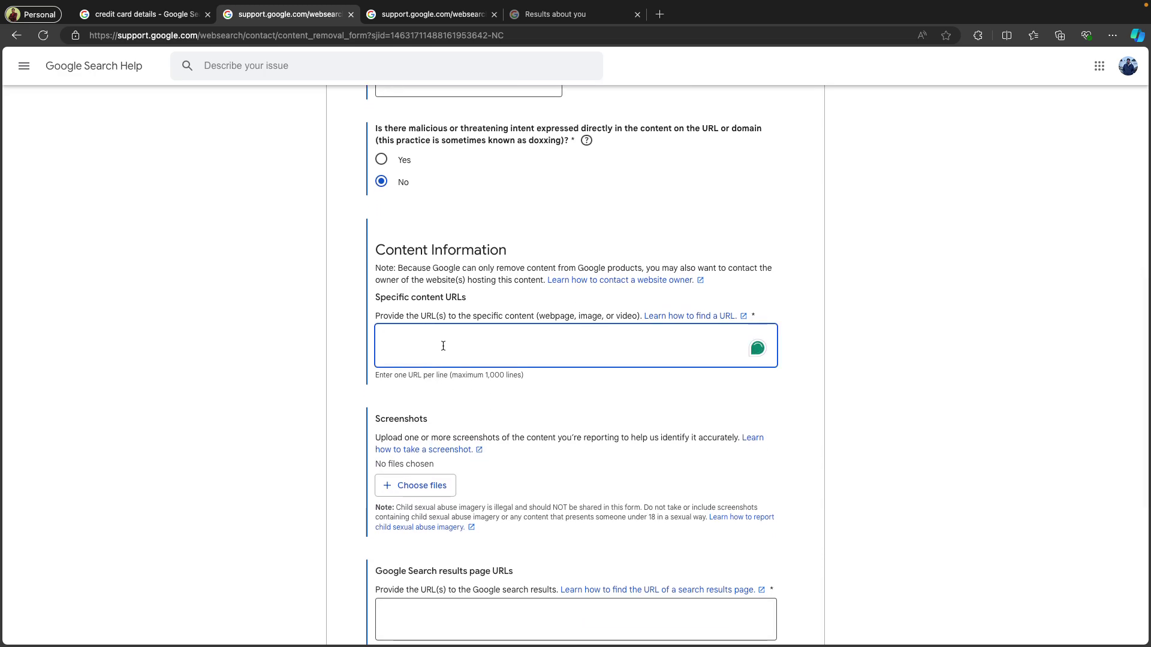
{"action": "left_click", "coordinate": [132, 14]}
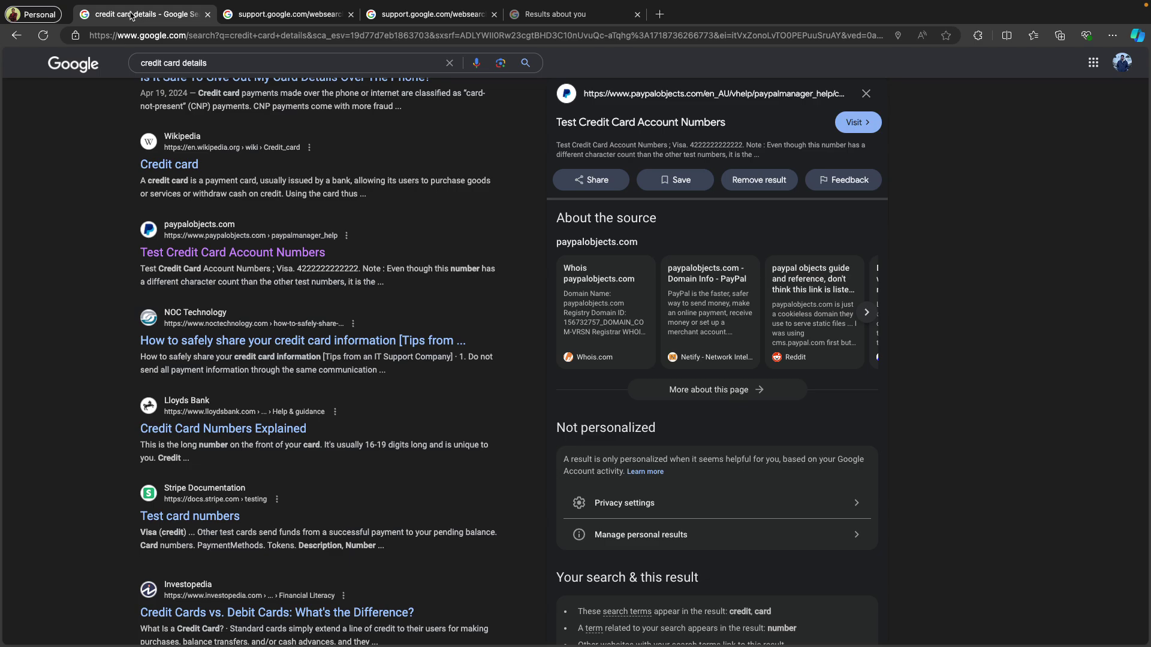
- Copy the test card page's address into the form's content URL field and close that tab
{"action": "right_click", "coordinate": [242, 252]}
{"action": "left_click", "coordinate": [270, 264]}
{"action": "left_click", "coordinate": [256, 22]}
{"action": "left_click", "coordinate": [263, 35]}
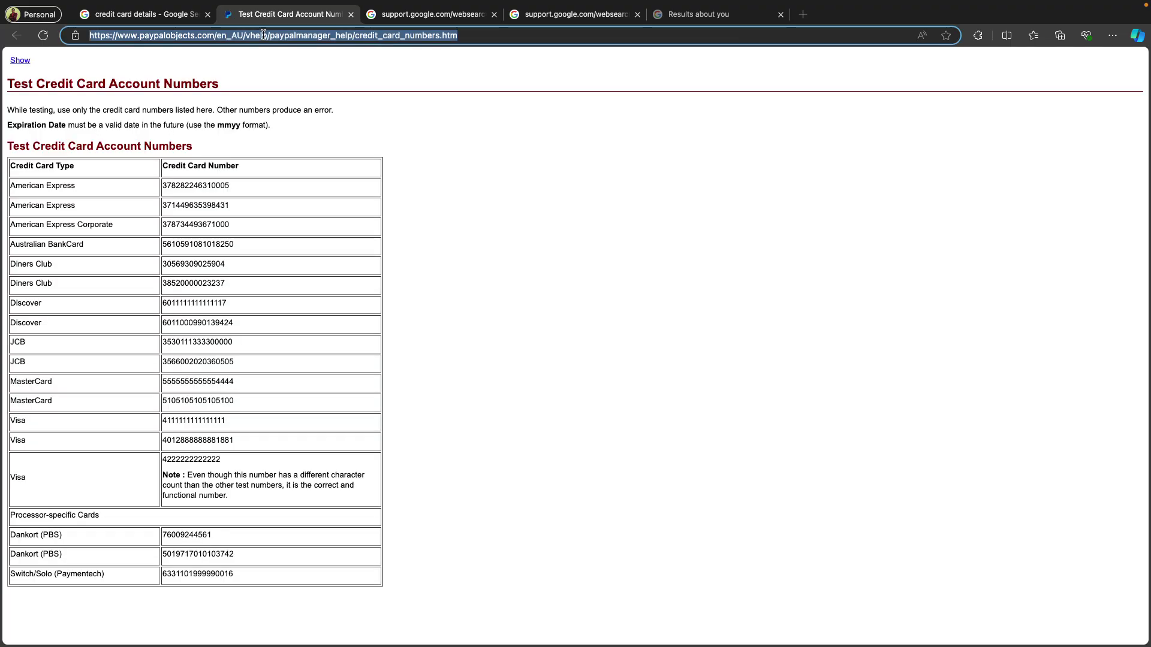
{"action": "key", "text": "ctrl+c"}
{"action": "left_click", "coordinate": [419, 15]}
{"action": "key", "text": "ctrl+v"}
{"action": "scroll", "coordinate": [461, 316], "scroll_direction": "down", "scroll_amount": 3}
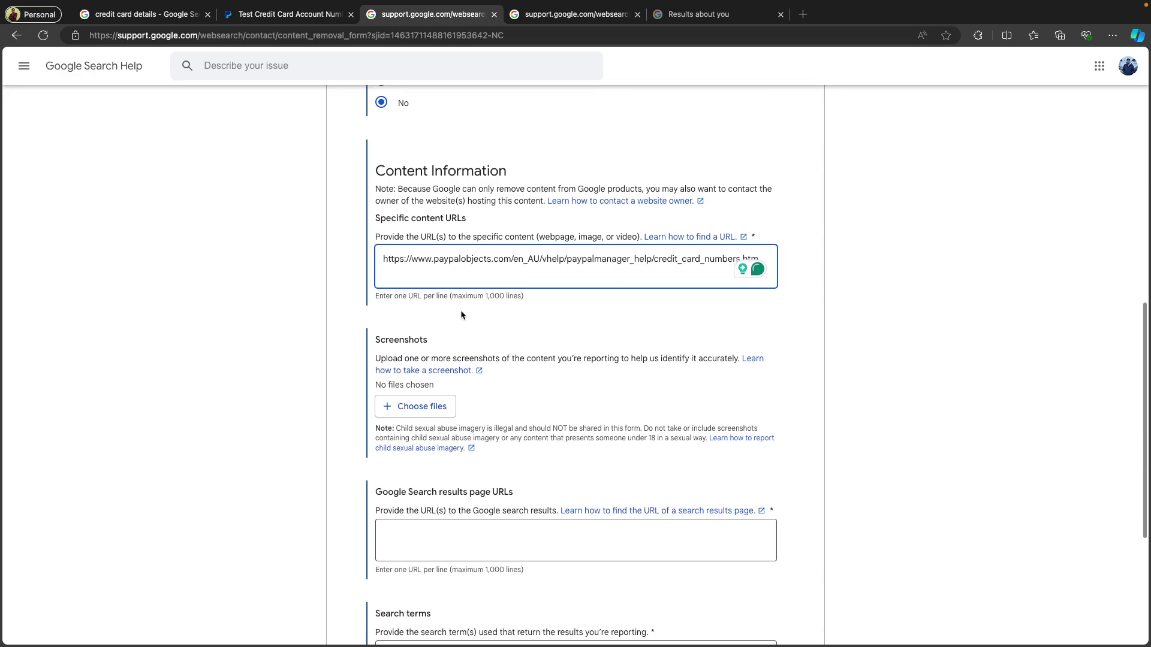
{"action": "left_click", "coordinate": [352, 14]}
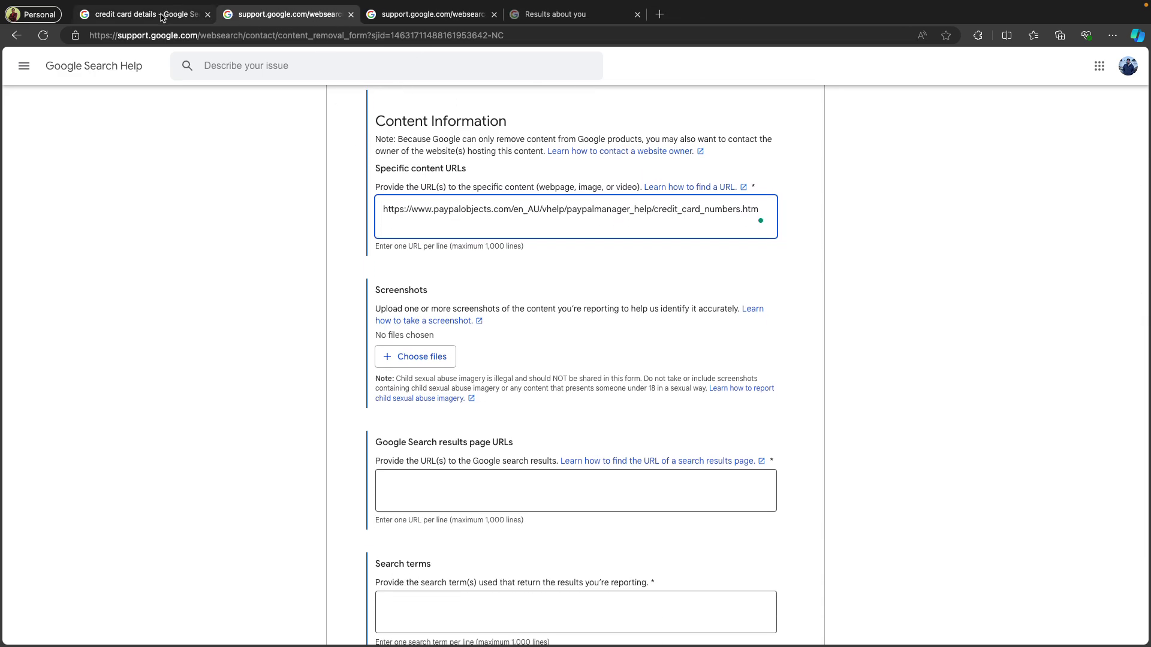
- Copy the Test Credit Card Account Numbers result link and go back to the removal form
{"action": "left_click", "coordinate": [161, 16]}
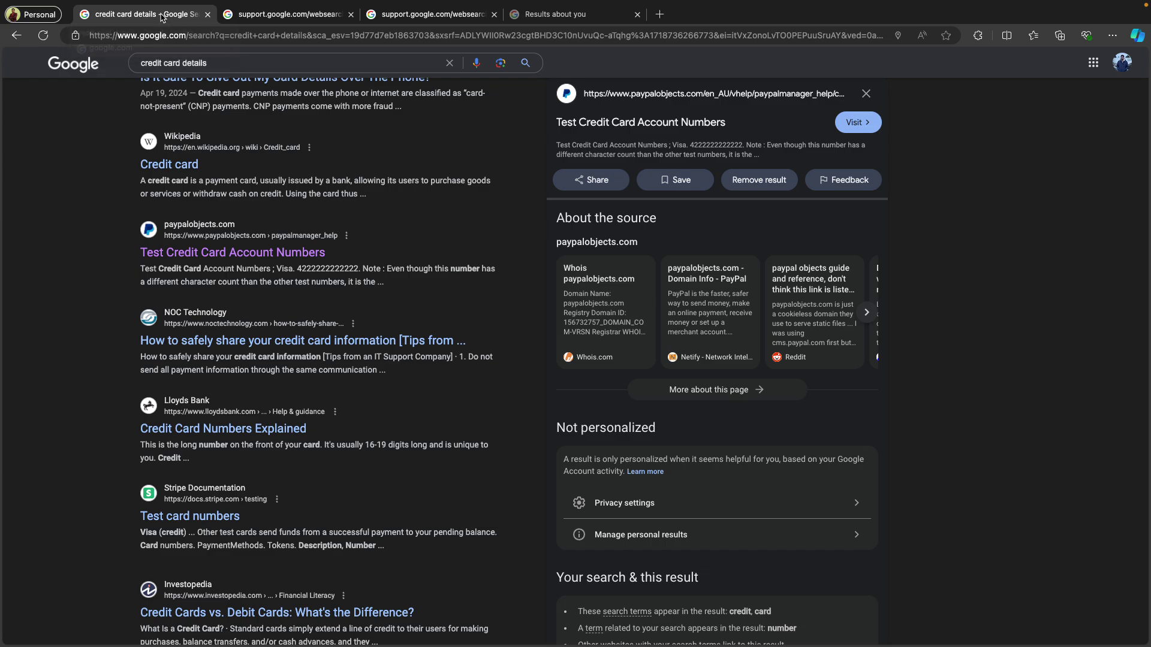
{"action": "right_click", "coordinate": [181, 256]}
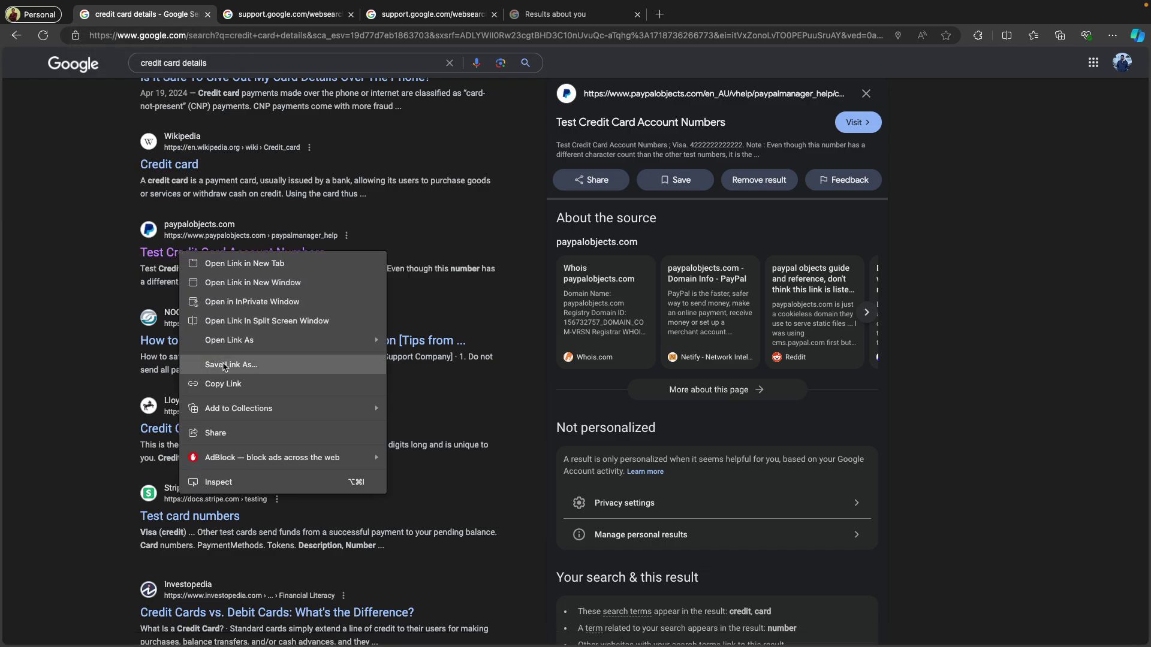
{"action": "key", "text": "Escape"}
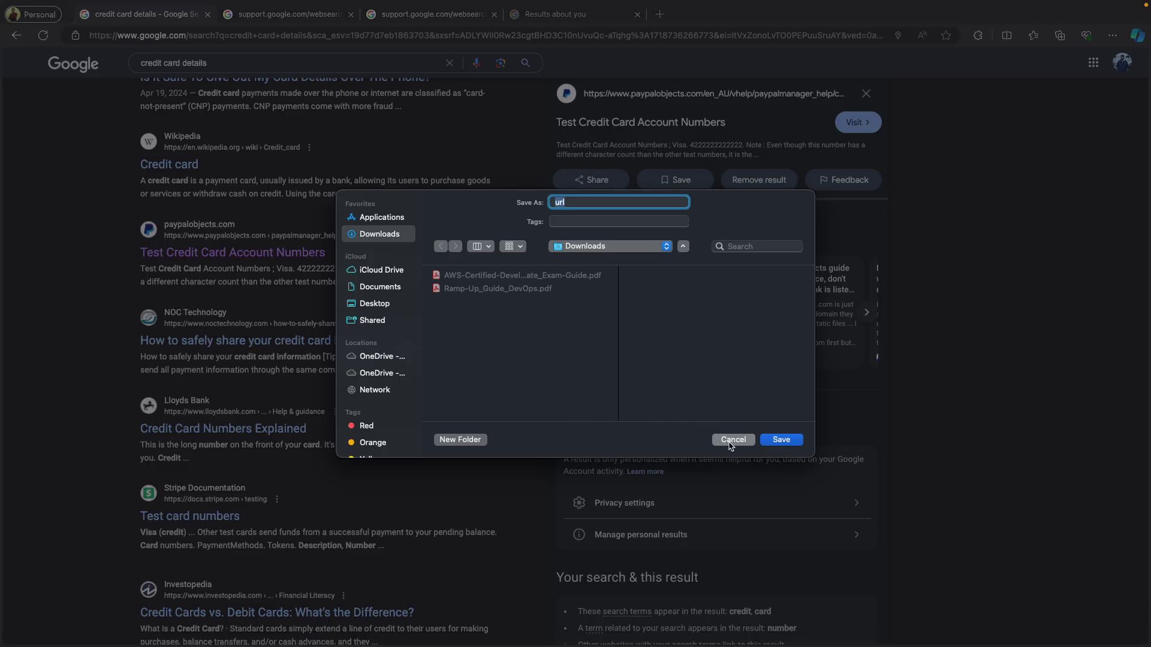
{"action": "left_click", "coordinate": [735, 441]}
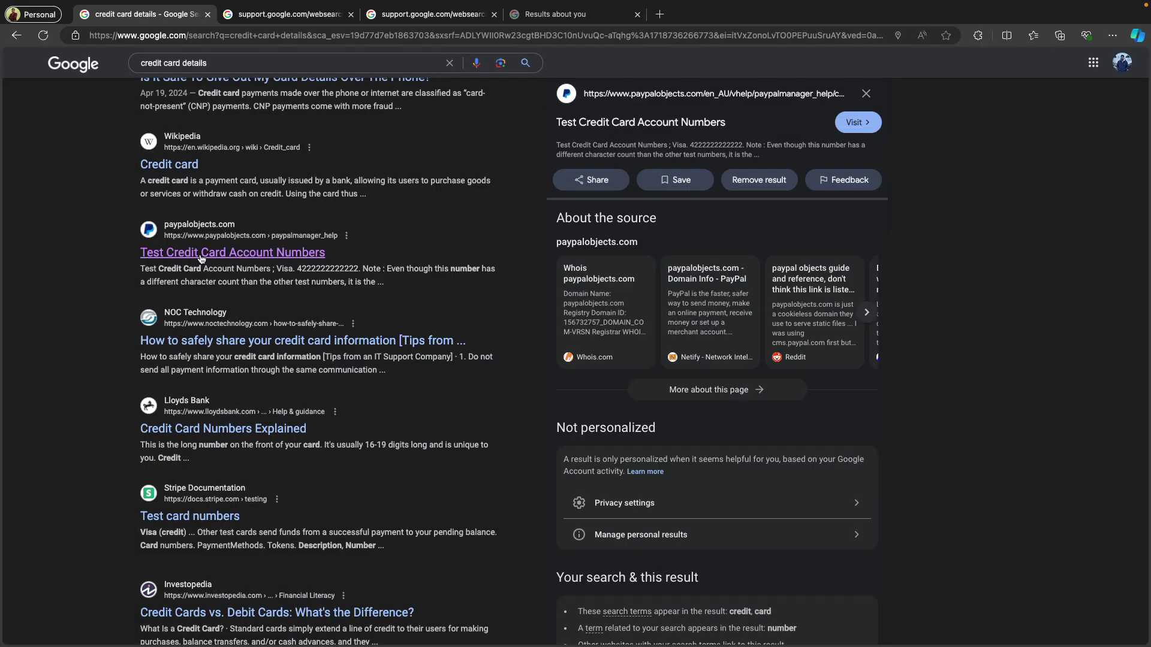
{"action": "right_click", "coordinate": [189, 248]}
{"action": "left_click", "coordinate": [243, 381]}
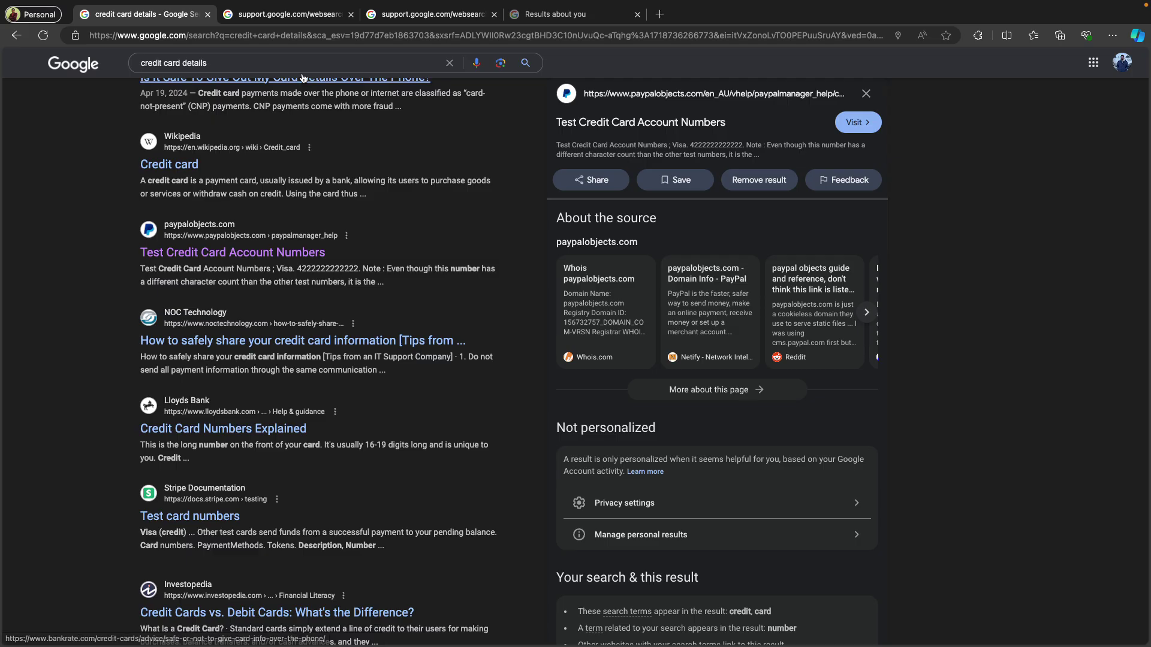
{"action": "left_click", "coordinate": [273, 17]}
{"action": "scroll", "coordinate": [456, 359], "scroll_direction": "down", "scroll_amount": 3}
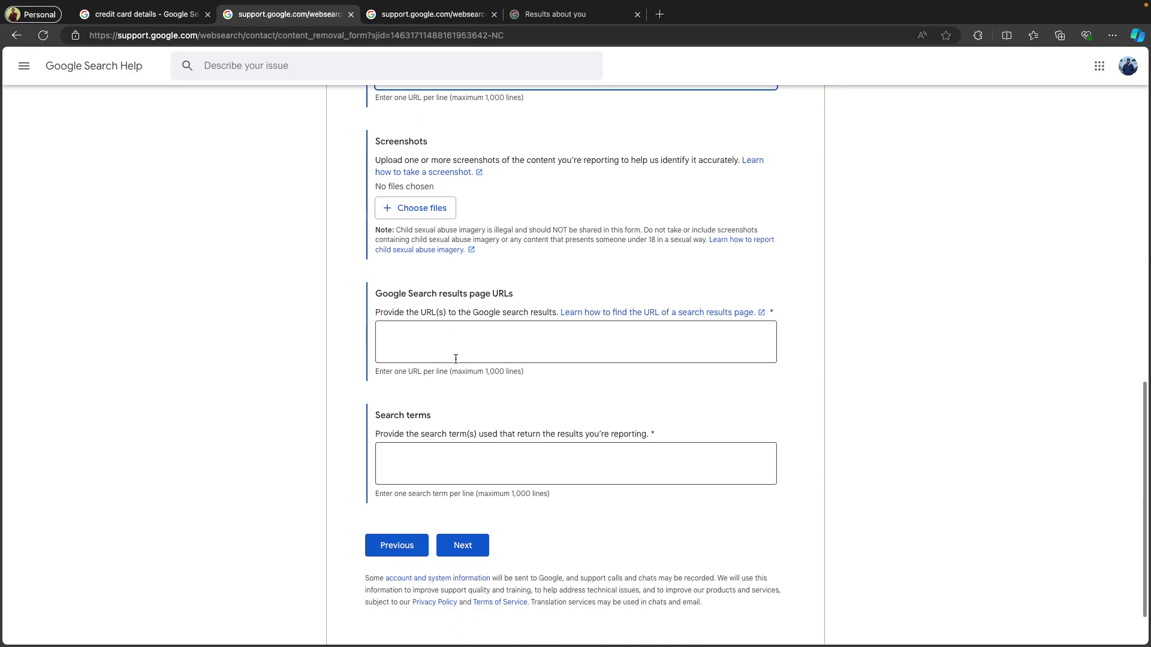
- Paste the copied result link into the Search results page URLs box
{"action": "left_click", "coordinate": [438, 337]}
{"action": "key", "text": "ctrl+v"}
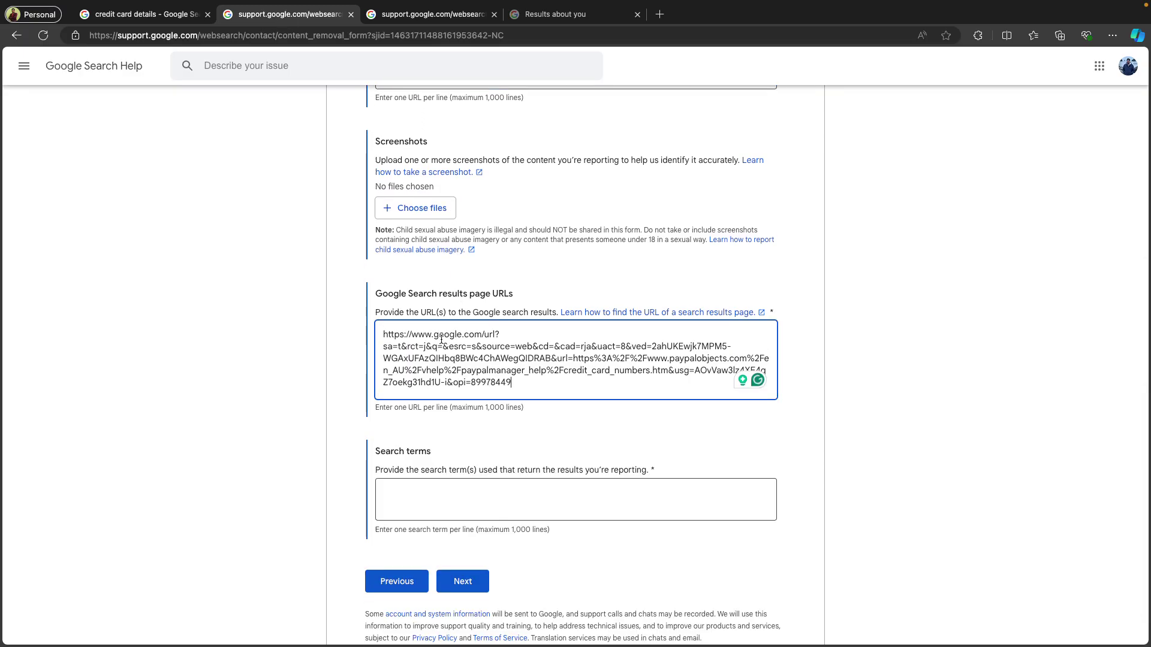
{"action": "scroll", "coordinate": [441, 336], "scroll_direction": "down", "scroll_amount": 2}
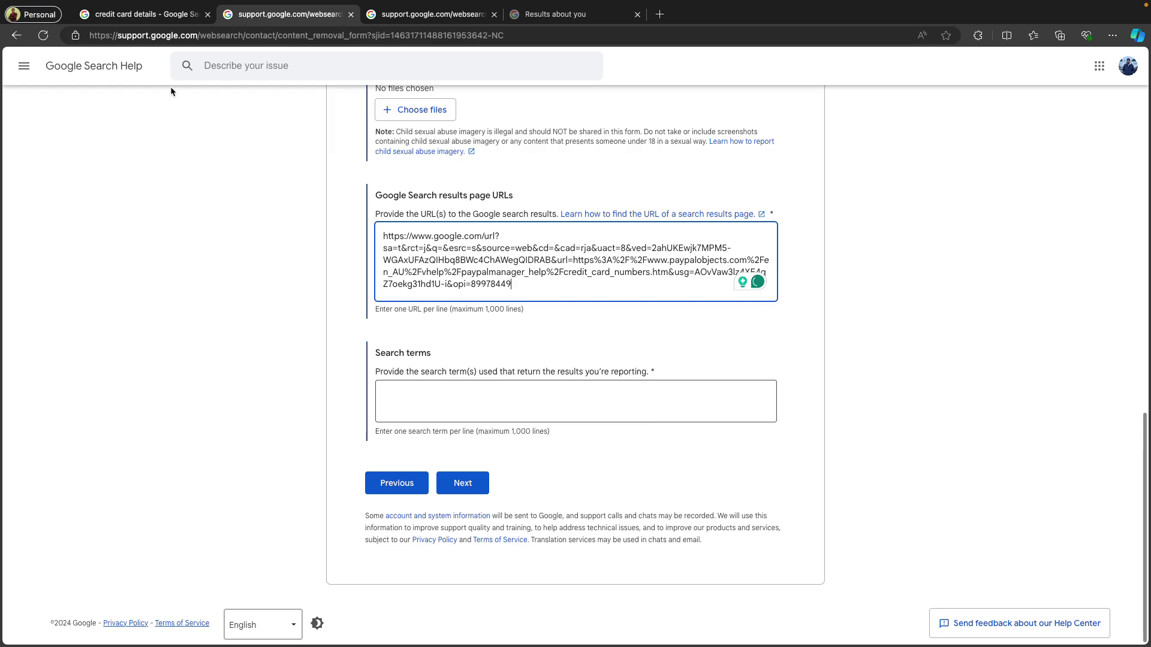
- Copy the query 'credit card details' from the results tab and paste it as the search term
{"action": "left_click", "coordinate": [130, 18]}
{"action": "triple_click", "coordinate": [199, 63]}
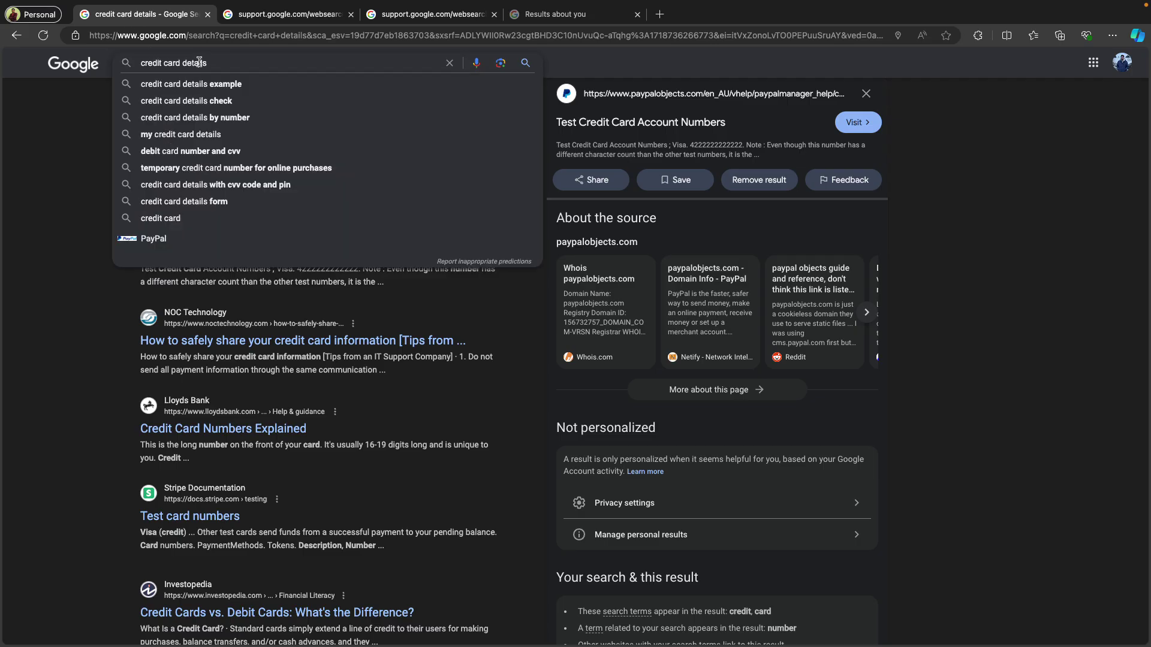
{"action": "left_click", "coordinate": [252, 18]}
{"action": "left_click", "coordinate": [432, 387]}
{"action": "key", "text": "ctrl+v"}
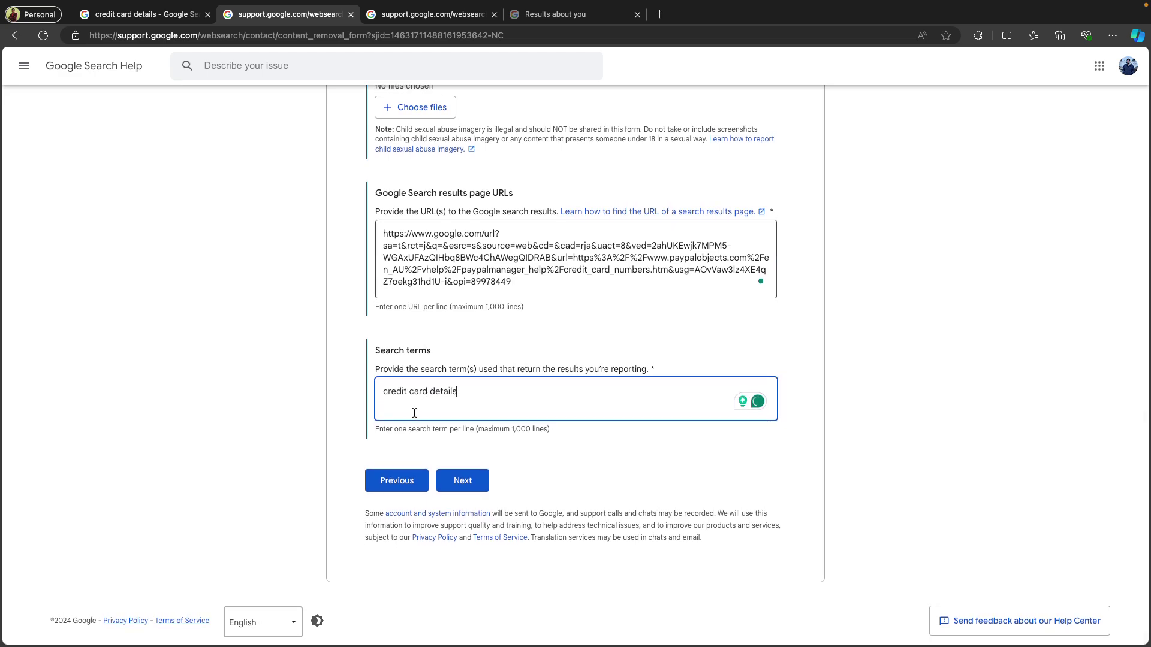
{"action": "left_click", "coordinate": [417, 15]}
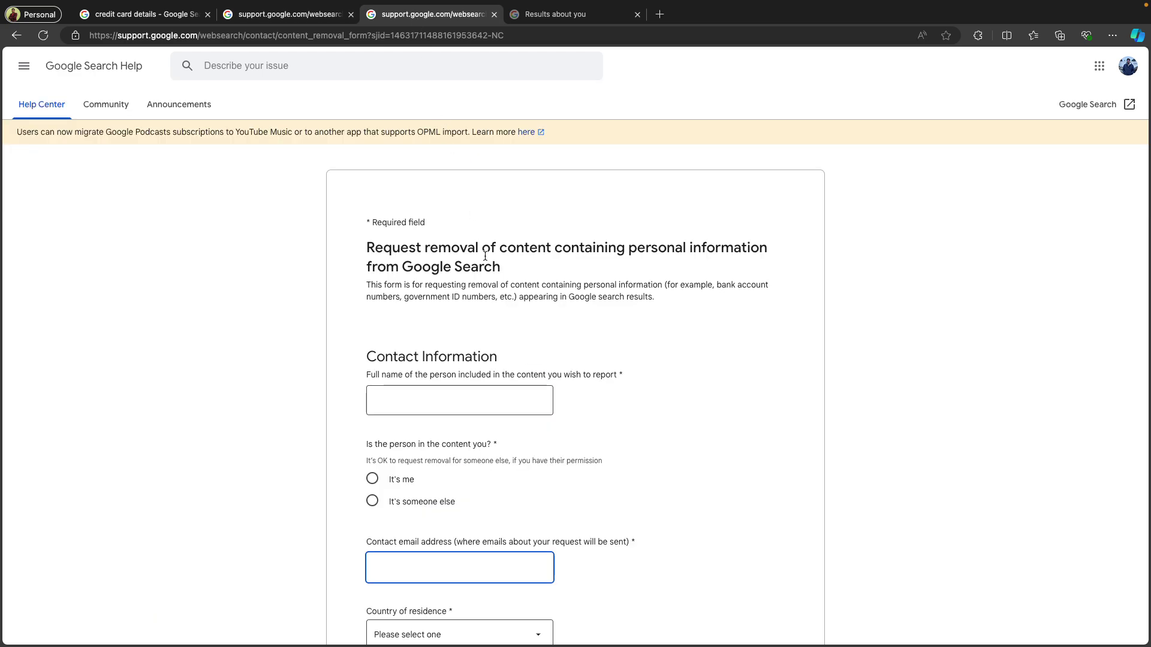
- Scroll the removal form down to Confirmation and Submit, then go to the Results about you page
{"action": "scroll", "coordinate": [479, 264], "scroll_direction": "down", "scroll_amount": 1}
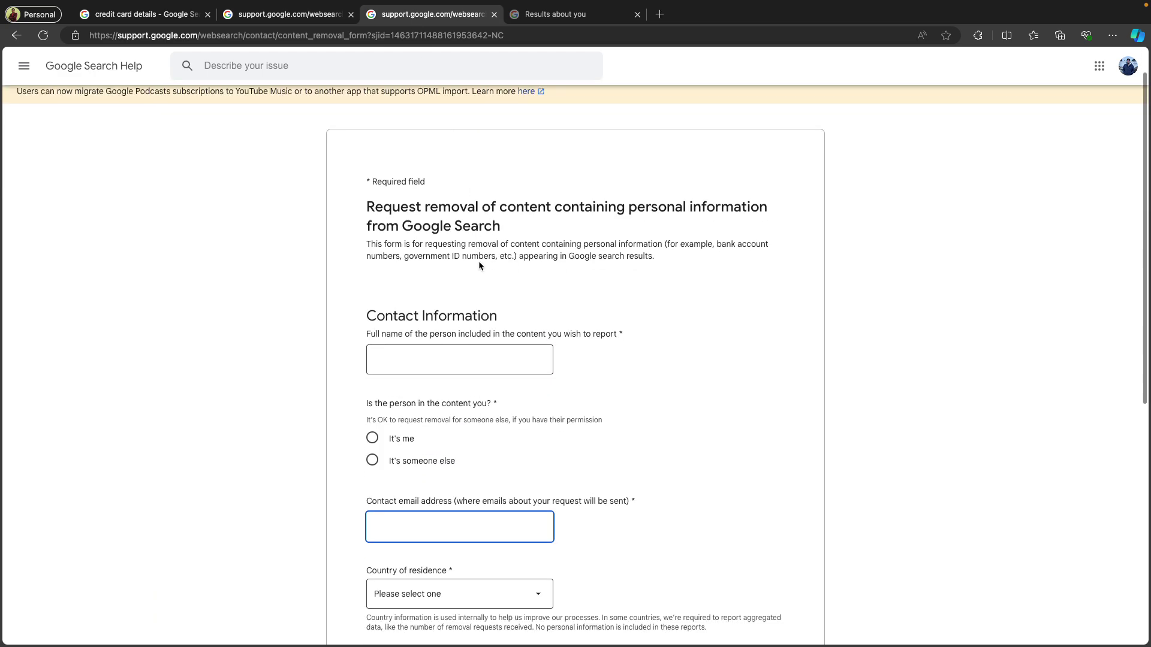
{"action": "scroll", "coordinate": [478, 263], "scroll_direction": "down", "scroll_amount": 1}
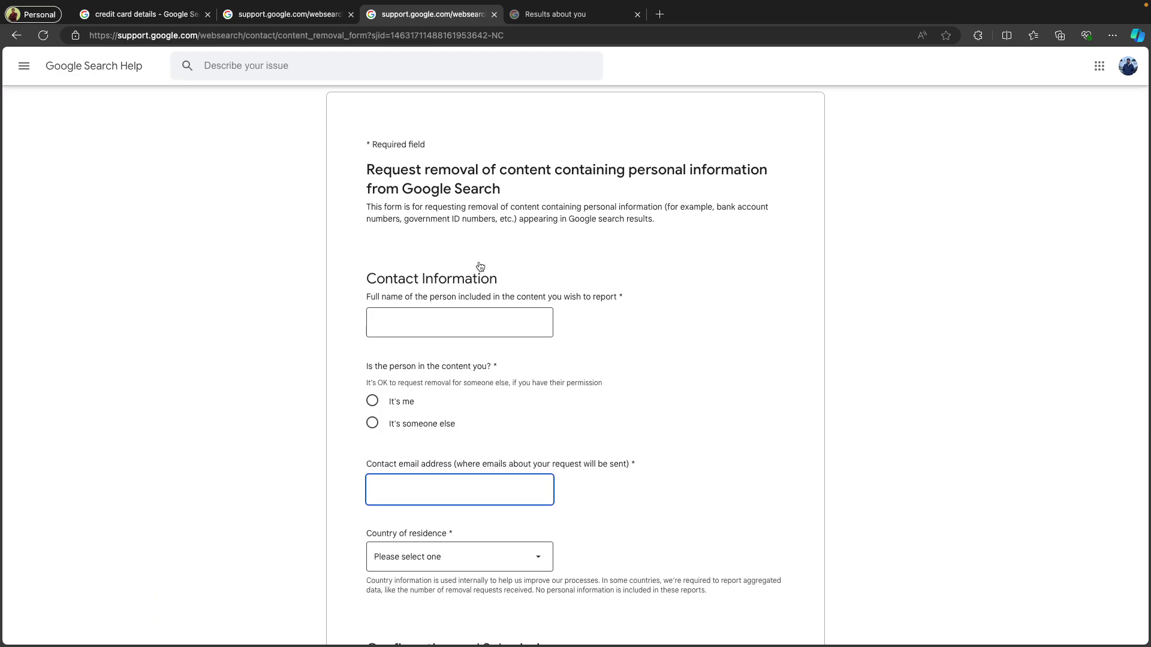
{"action": "scroll", "coordinate": [480, 267], "scroll_direction": "down", "scroll_amount": 1}
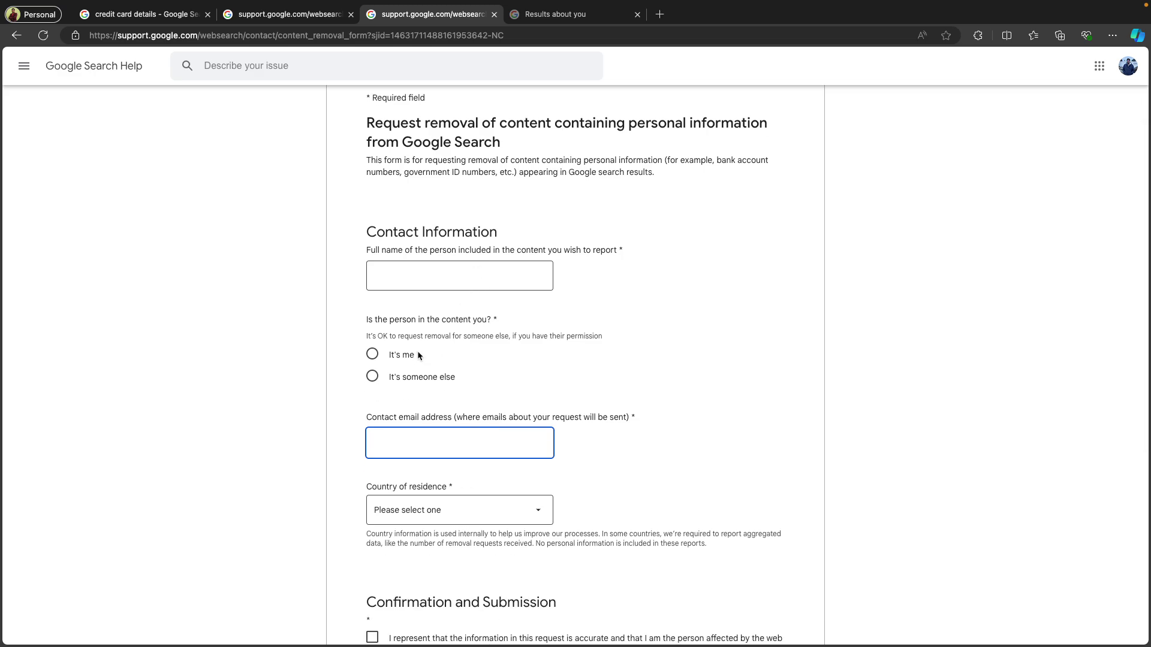
{"action": "scroll", "coordinate": [416, 360], "scroll_direction": "down", "scroll_amount": 2}
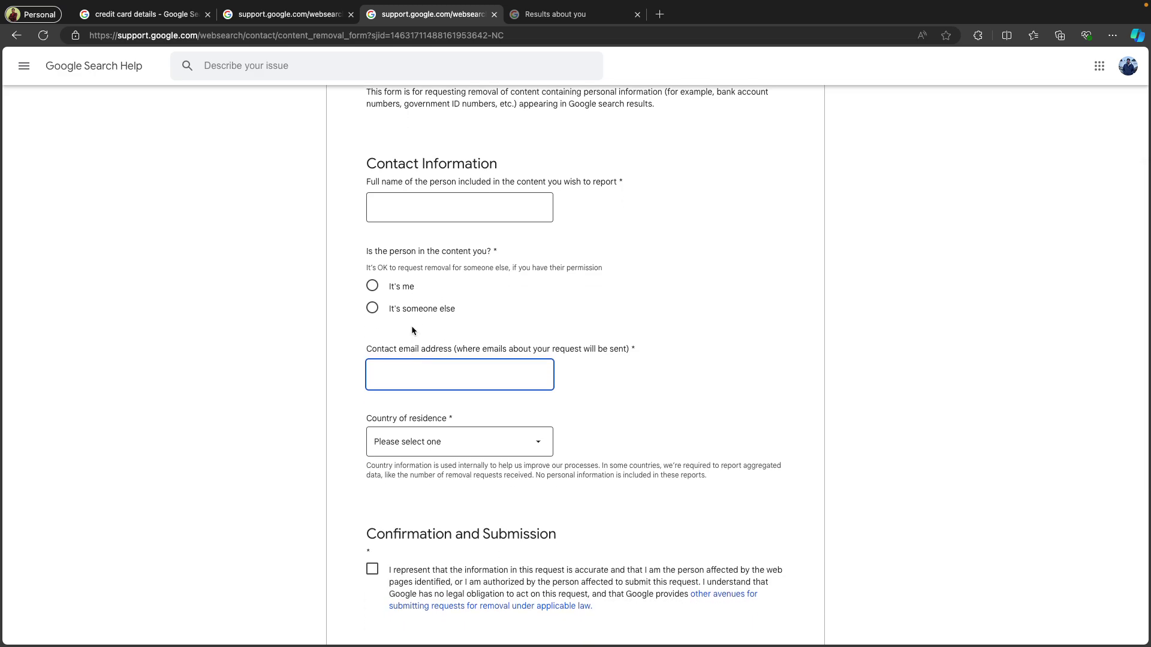
{"action": "scroll", "coordinate": [416, 345], "scroll_direction": "down", "scroll_amount": 1}
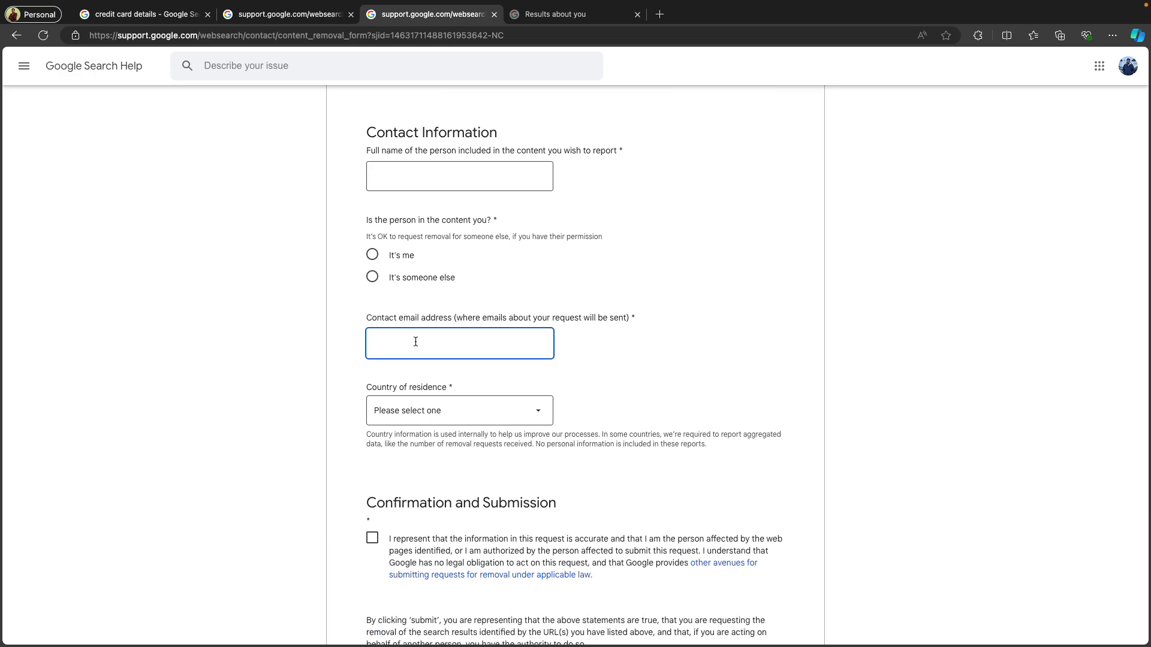
{"action": "scroll", "coordinate": [418, 346], "scroll_direction": "down", "scroll_amount": 2}
{"action": "scroll", "coordinate": [418, 345], "scroll_direction": "down", "scroll_amount": 1}
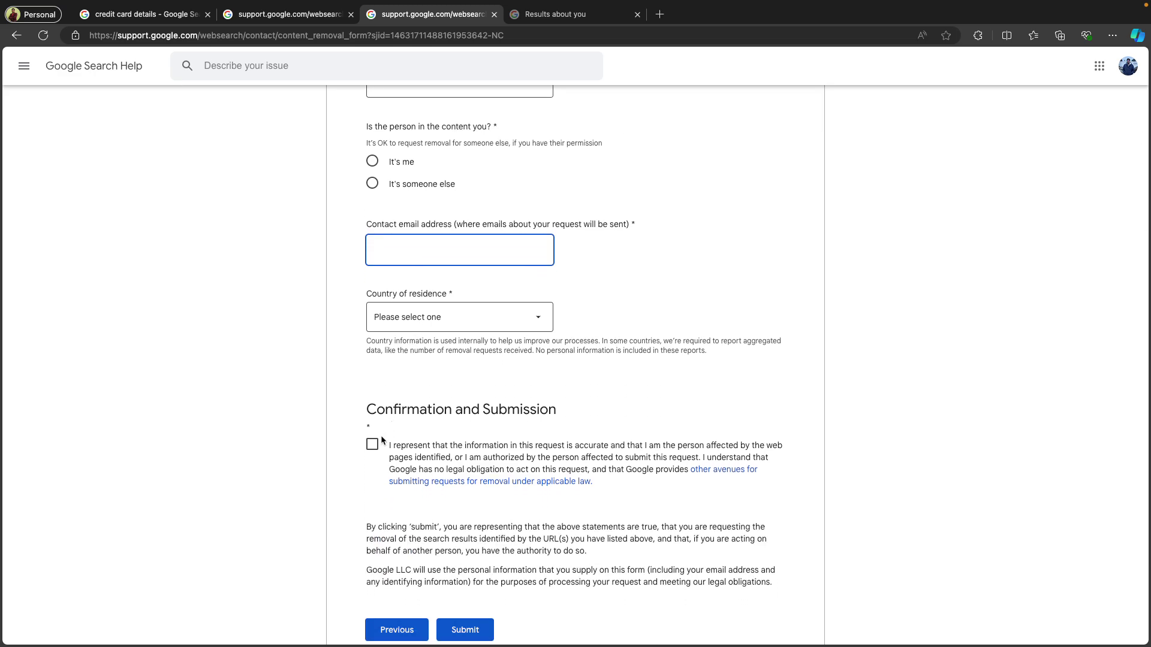
{"action": "scroll", "coordinate": [375, 443], "scroll_direction": "down", "scroll_amount": 2}
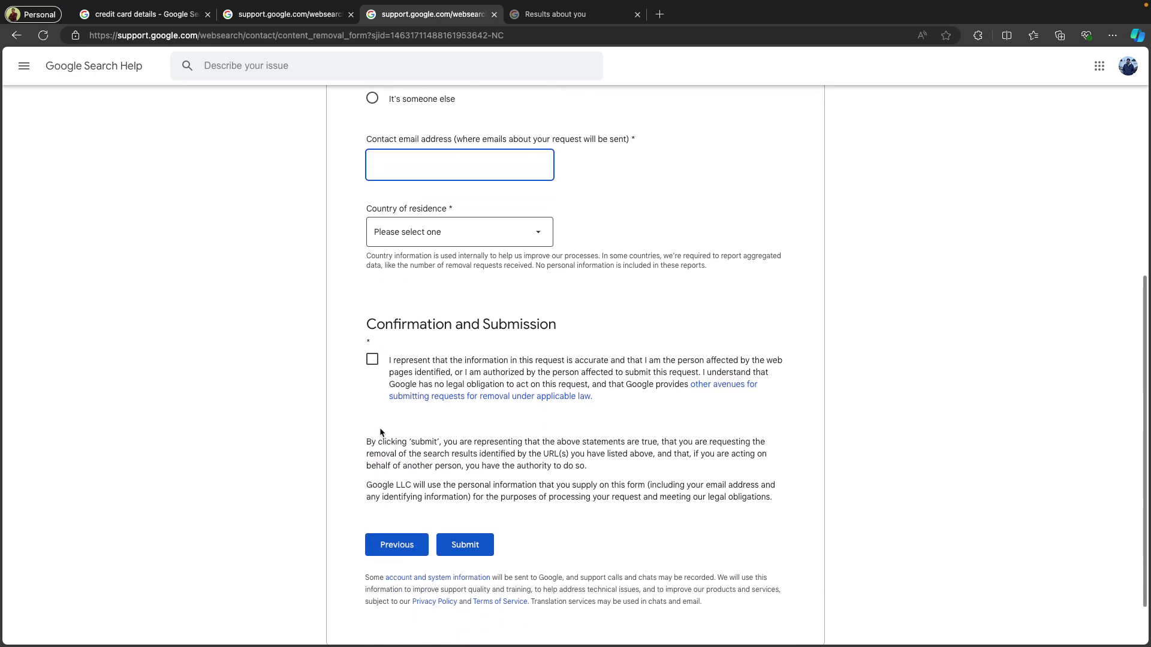
{"action": "scroll", "coordinate": [394, 433], "scroll_direction": "down", "scroll_amount": 1}
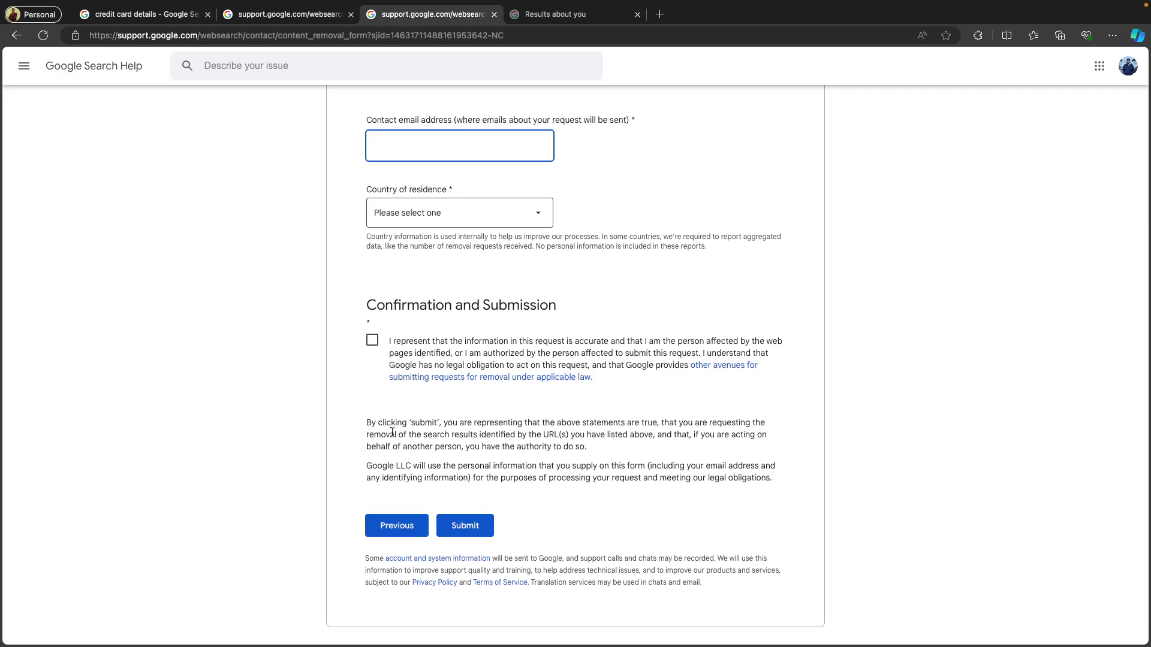
{"action": "left_click", "coordinate": [554, 18]}
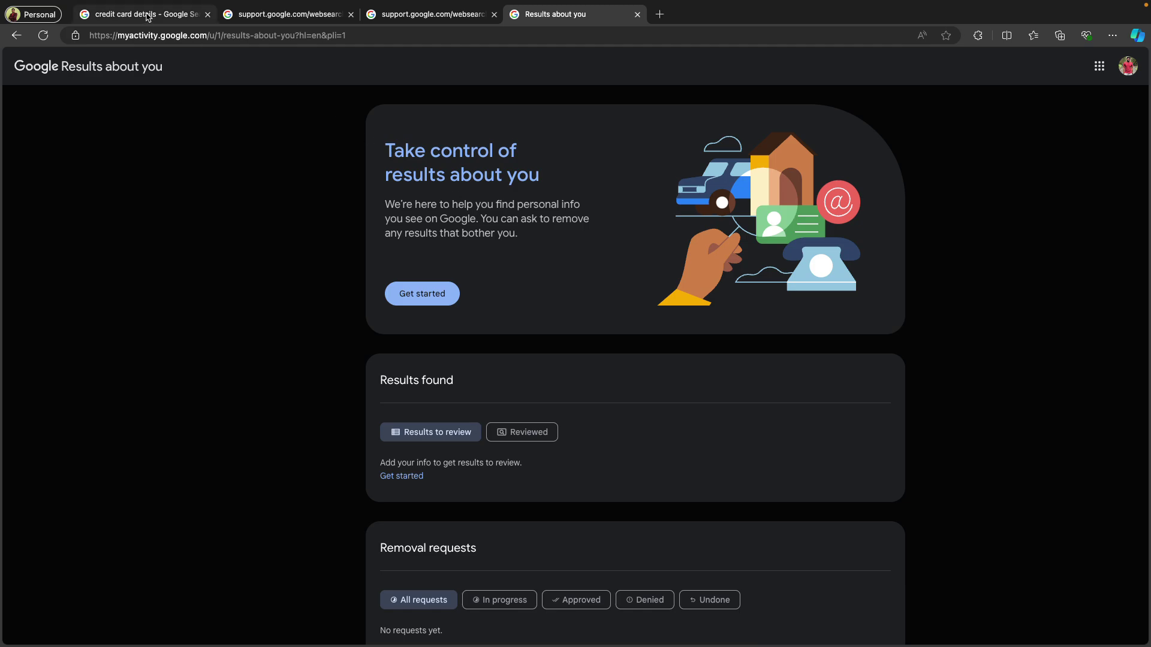
{"action": "left_click", "coordinate": [257, 18]}
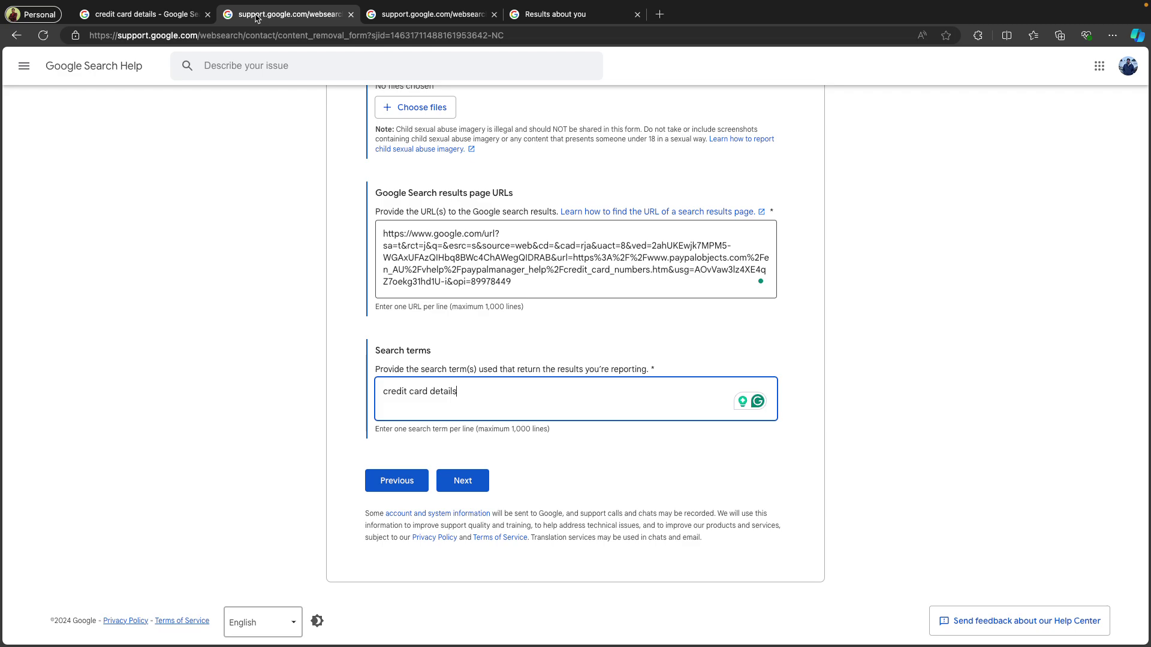
{"action": "left_click", "coordinate": [425, 18]}
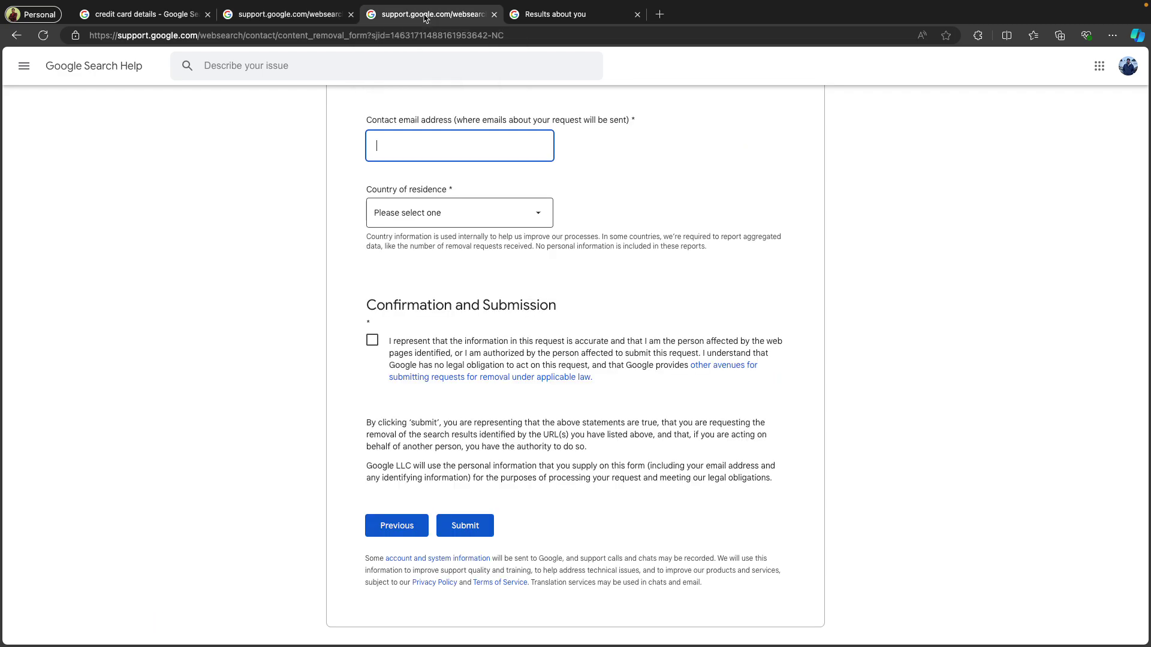
{"action": "left_click", "coordinate": [527, 16]}
{"action": "scroll", "coordinate": [467, 194], "scroll_direction": "down", "scroll_amount": 1}
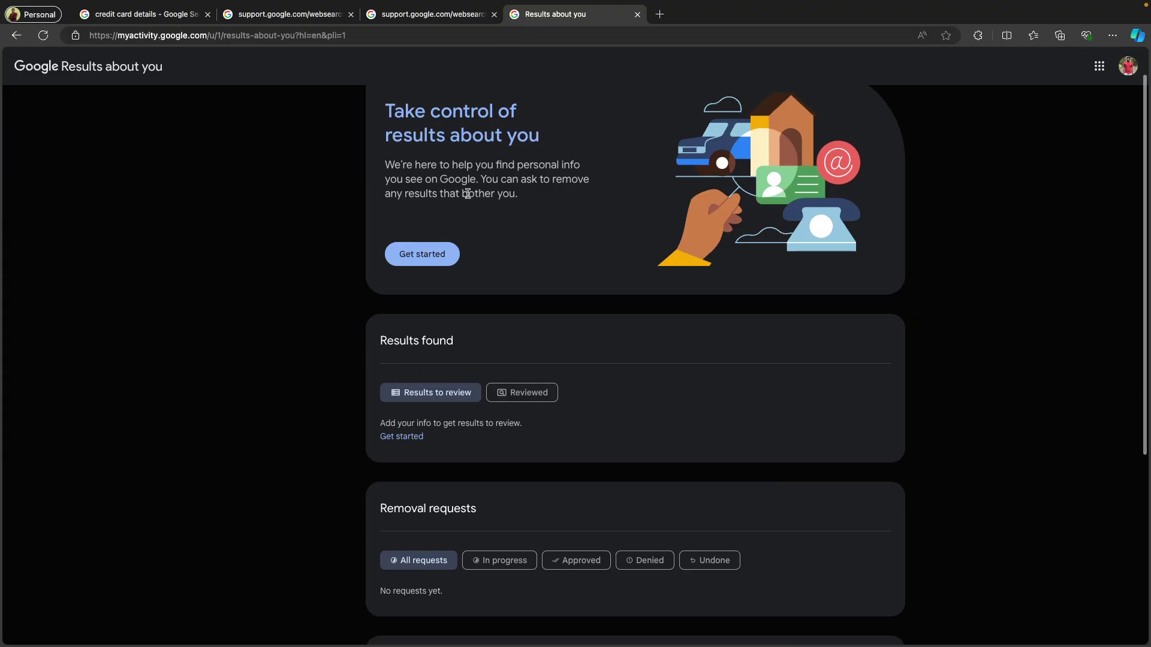